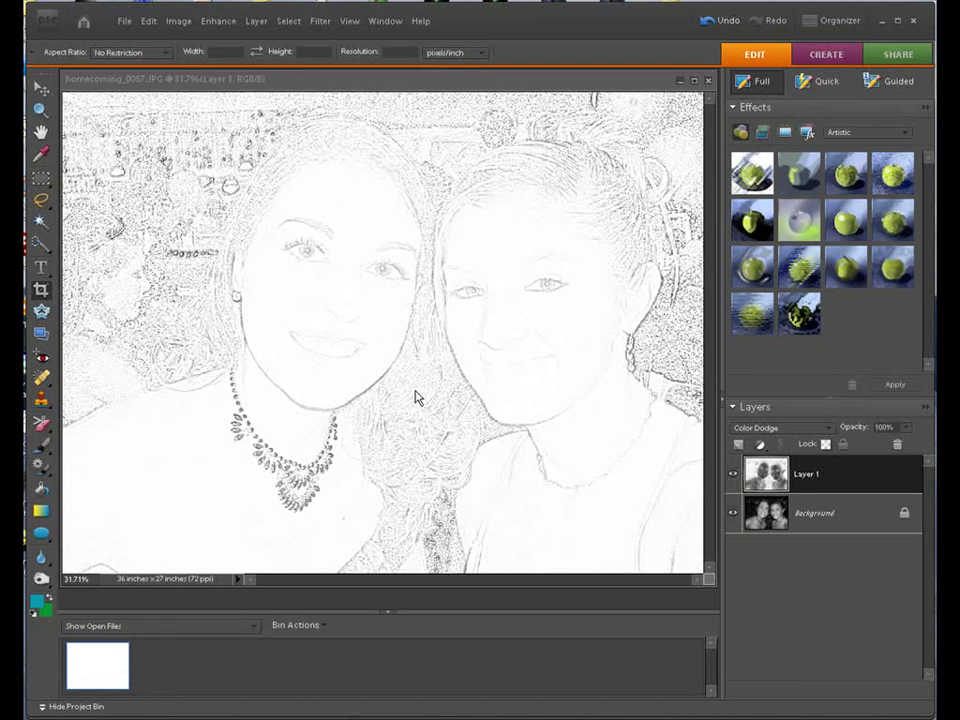
Step: Close the sketch without saving and reopen homecoming_0057.JPG from the Organizer in Full Edit
right_click(125, 651)
click(157, 402)
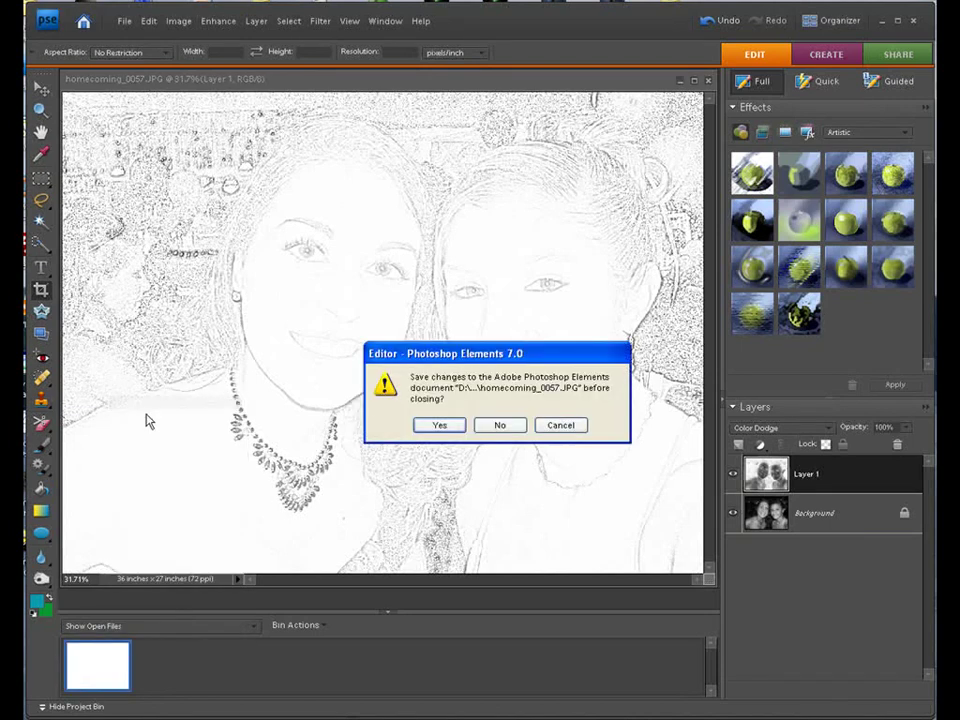
click(500, 425)
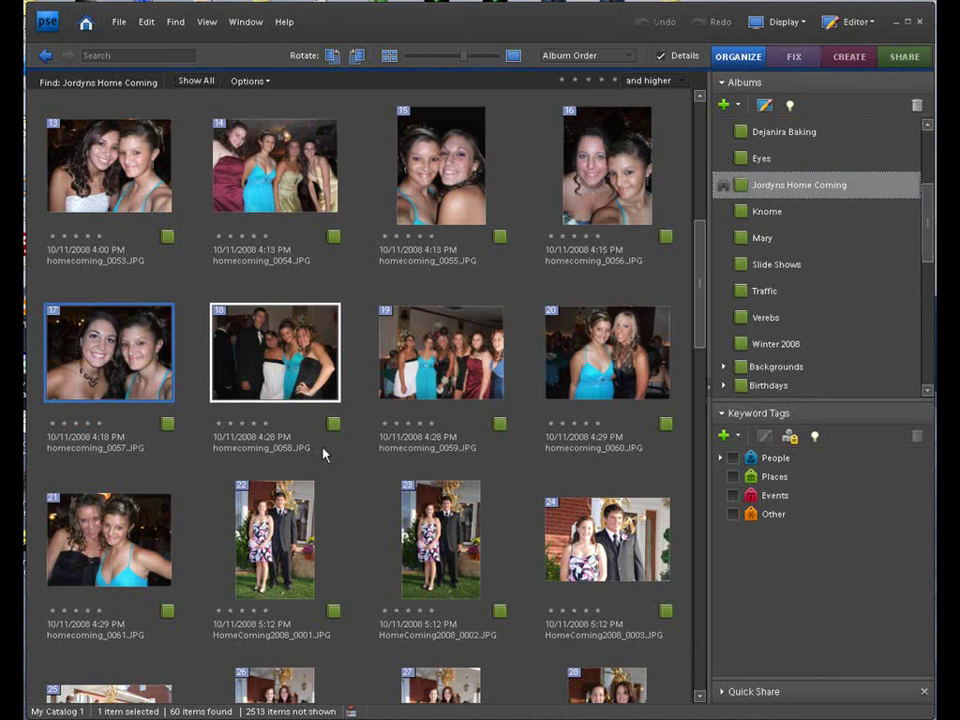
right_click(116, 354)
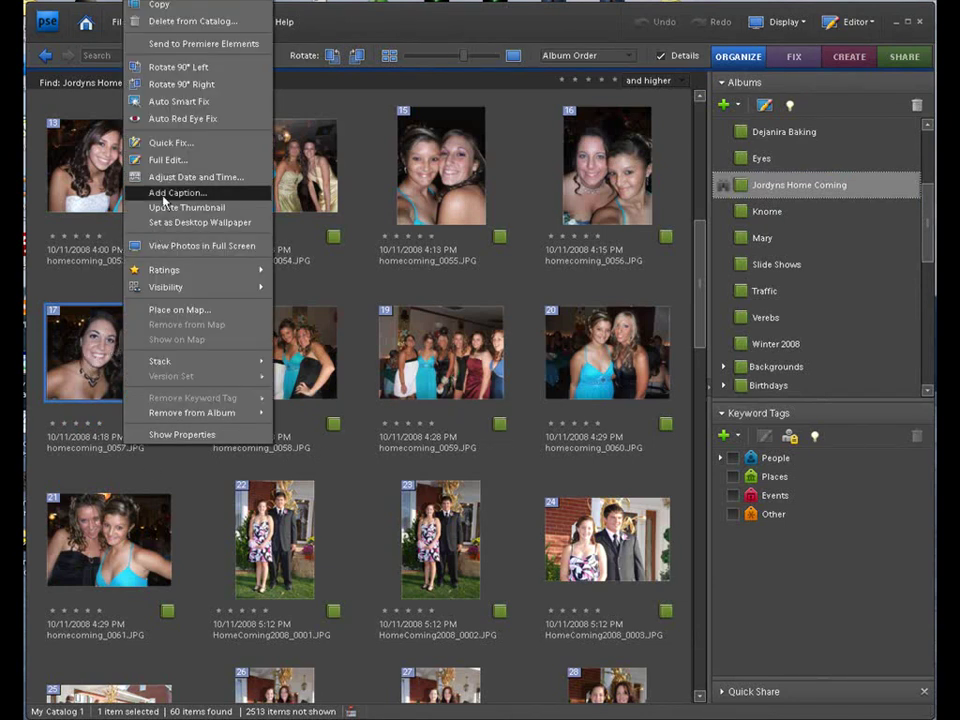
click(168, 159)
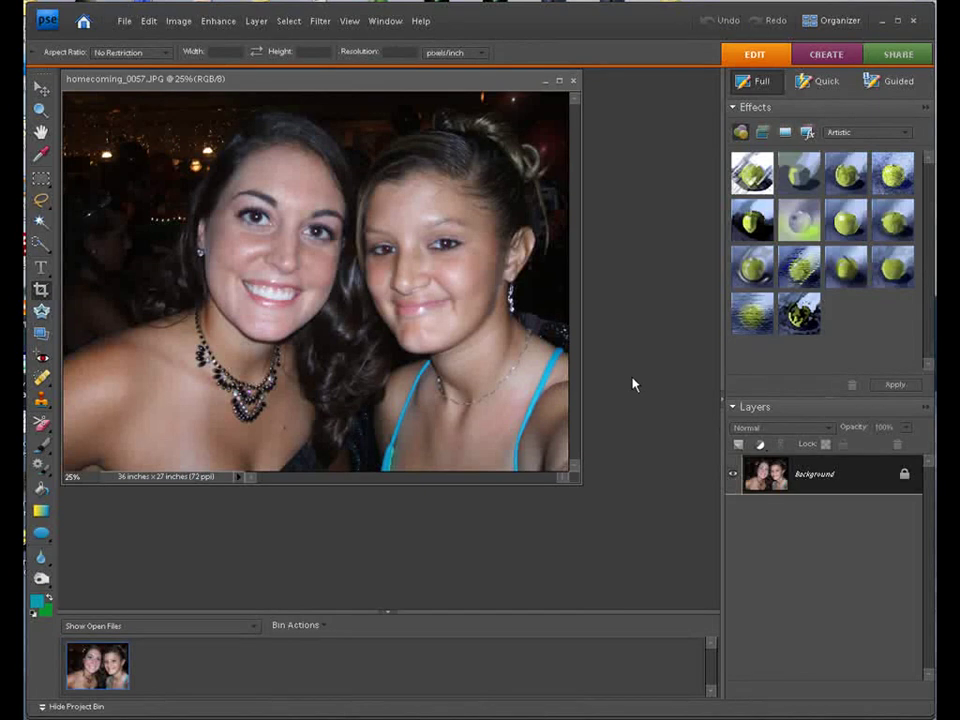
Step: Fit the photo to the screen and remove its color, leaving a grayscale Background layer
key(ctrl+0)
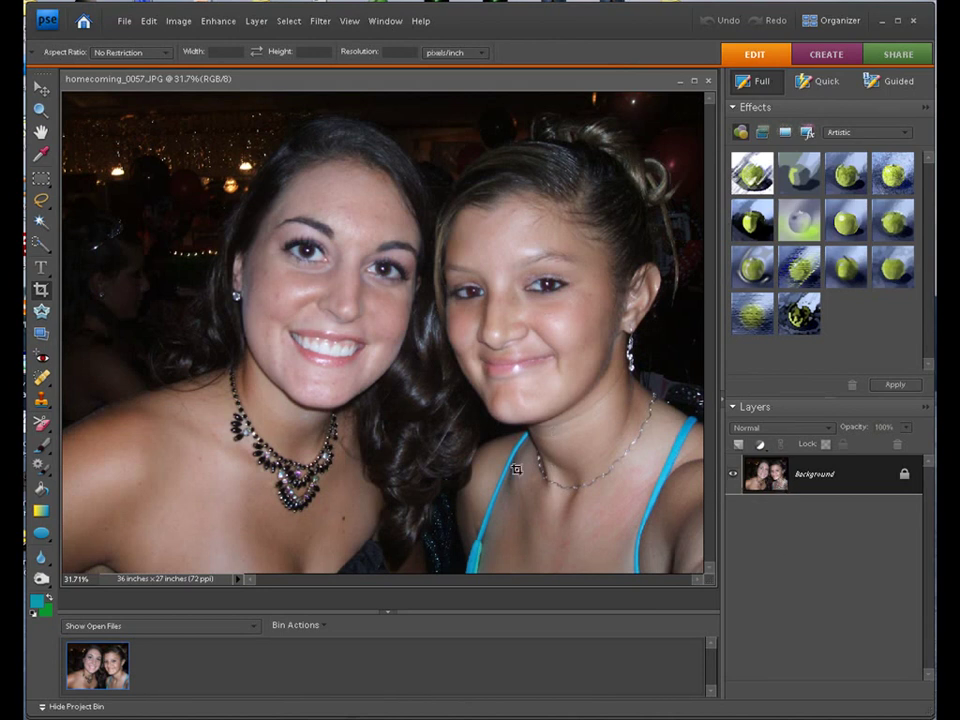
click(220, 23)
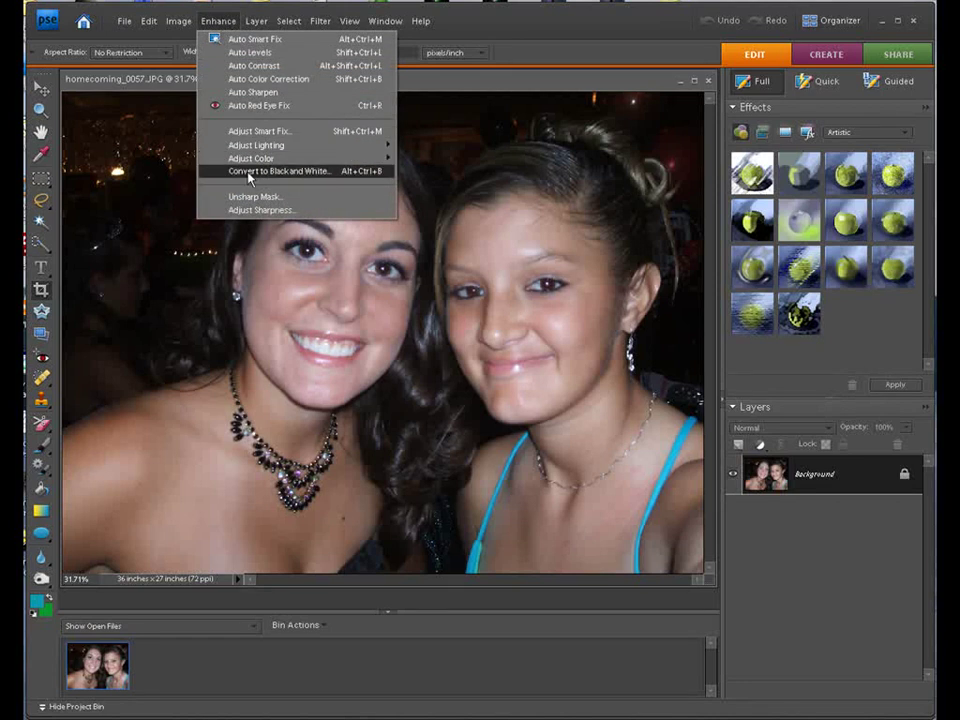
click(218, 24)
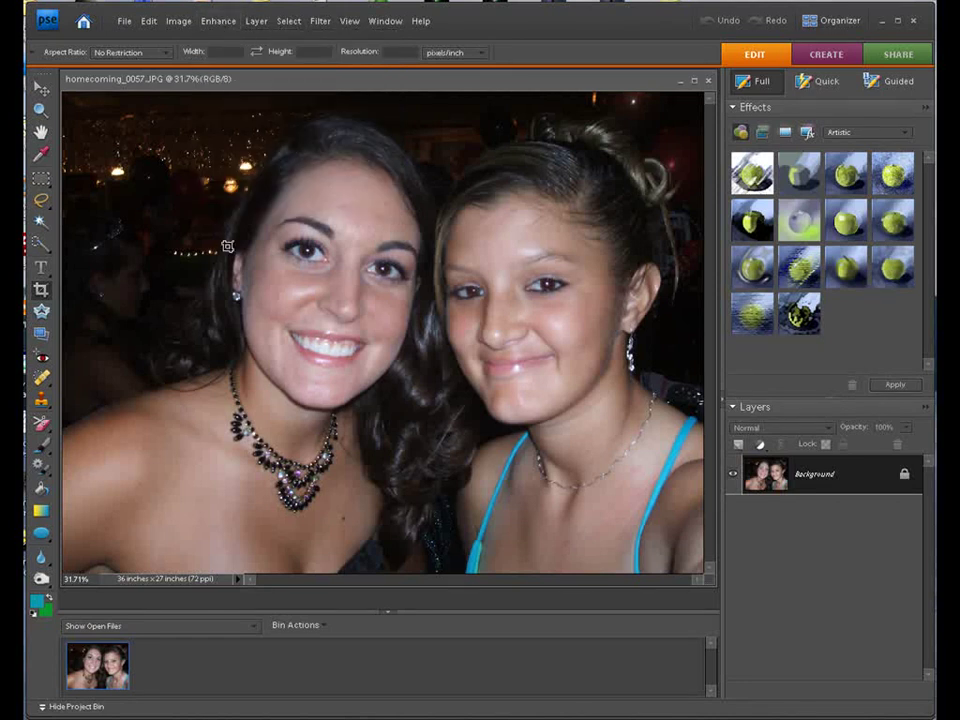
key(ctrl+shift+u)
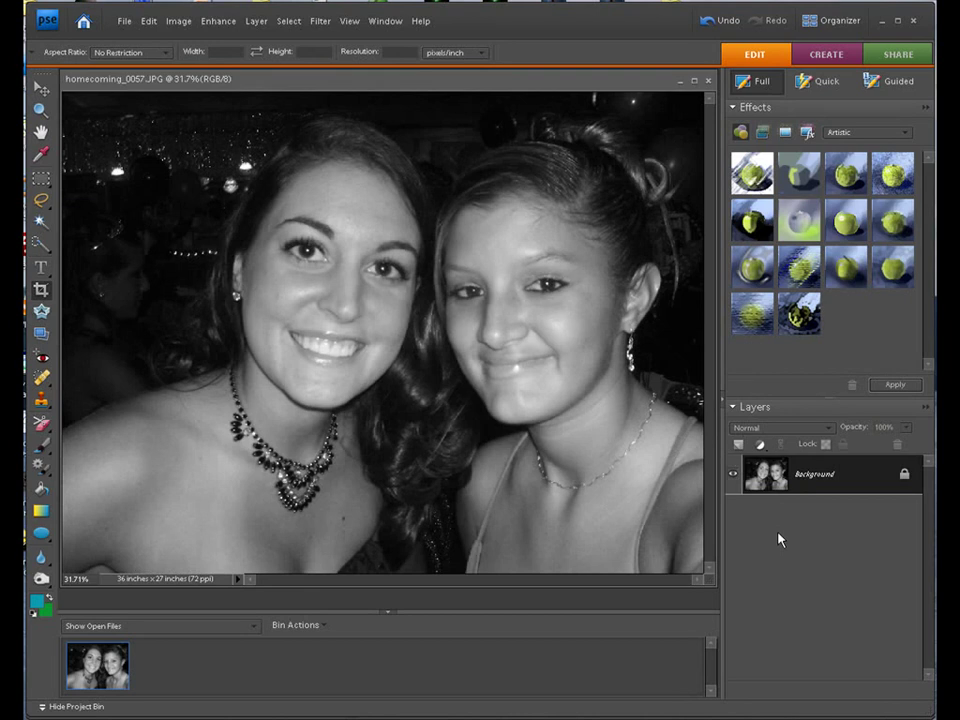
Step: Duplicate the Background into Layer 1 and invert Layer 1 into a negative
key(ctrl+j)
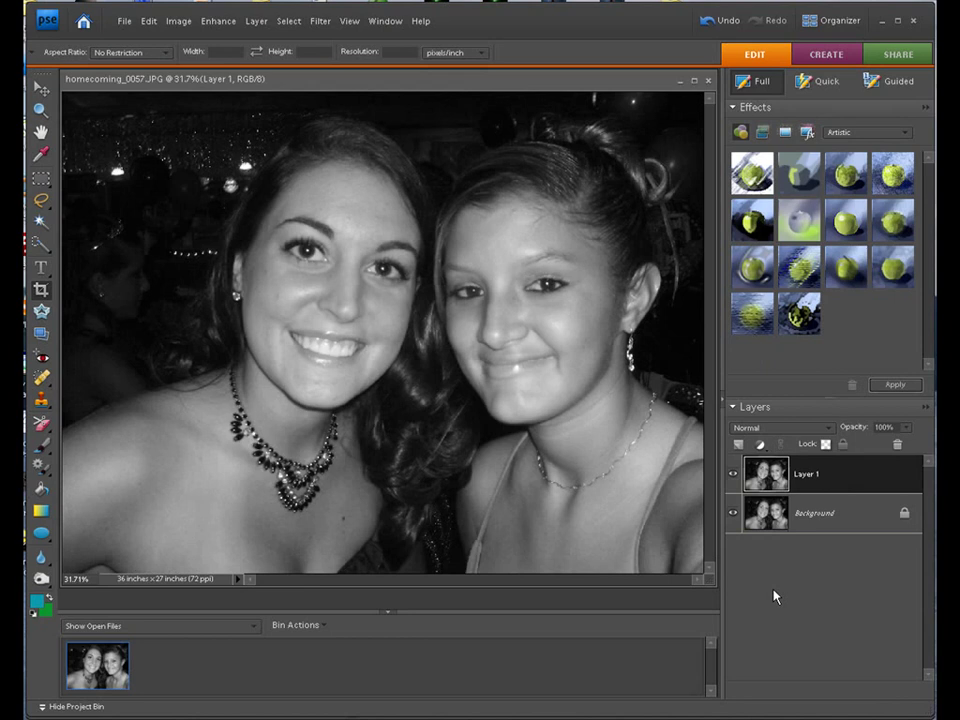
key(ctrl+i)
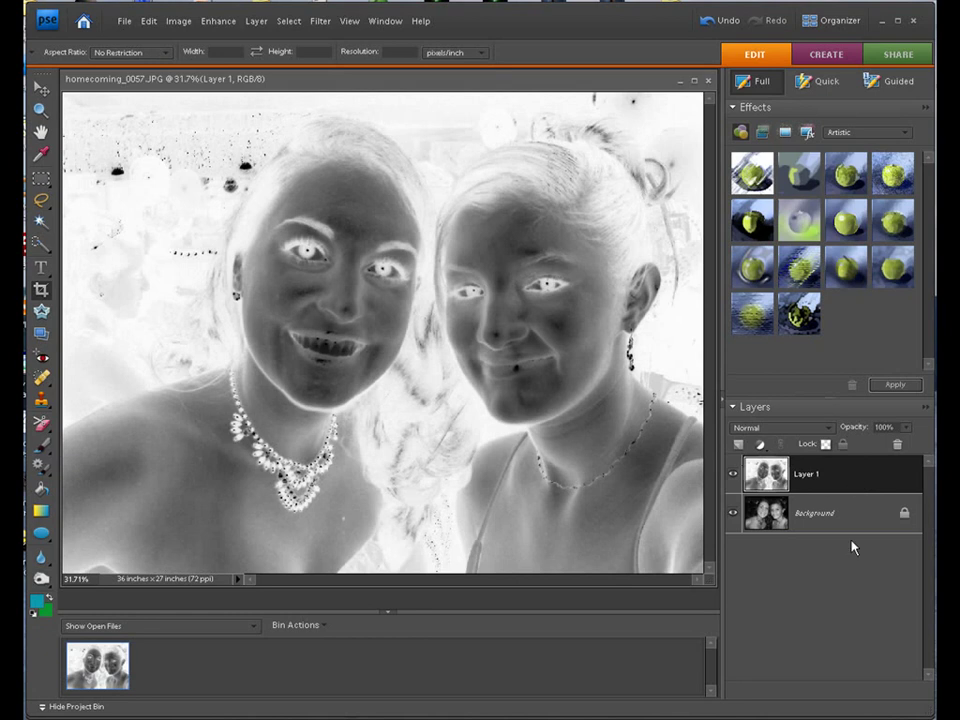
Step: Set Layer 1's blend mode to Color Dodge, turning the canvas almost white
click(829, 429)
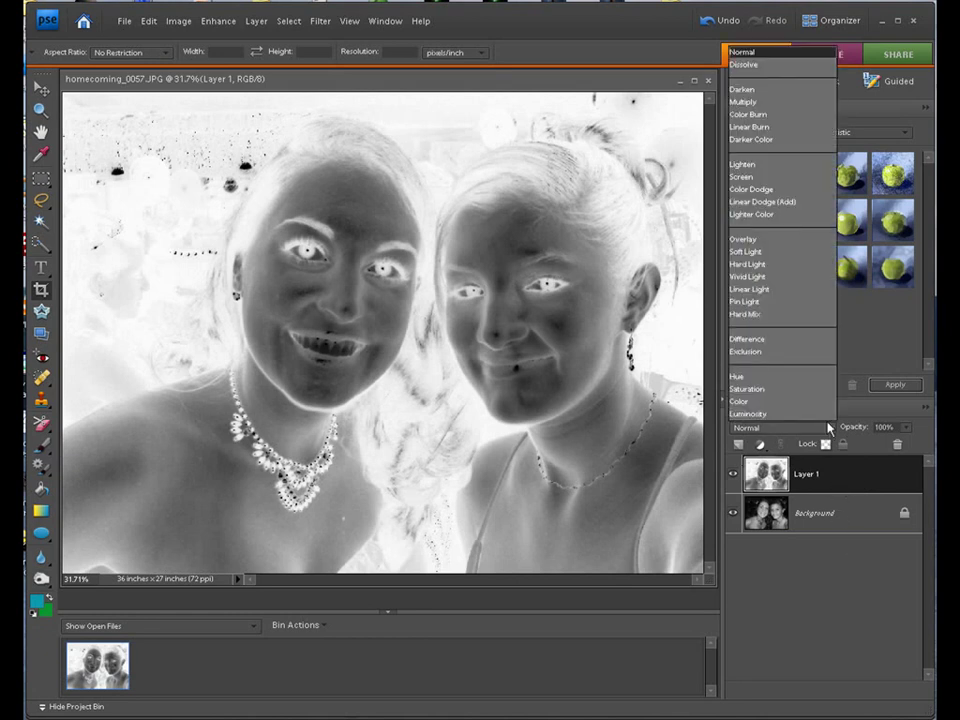
click(775, 190)
drag(776, 196, 791, 360)
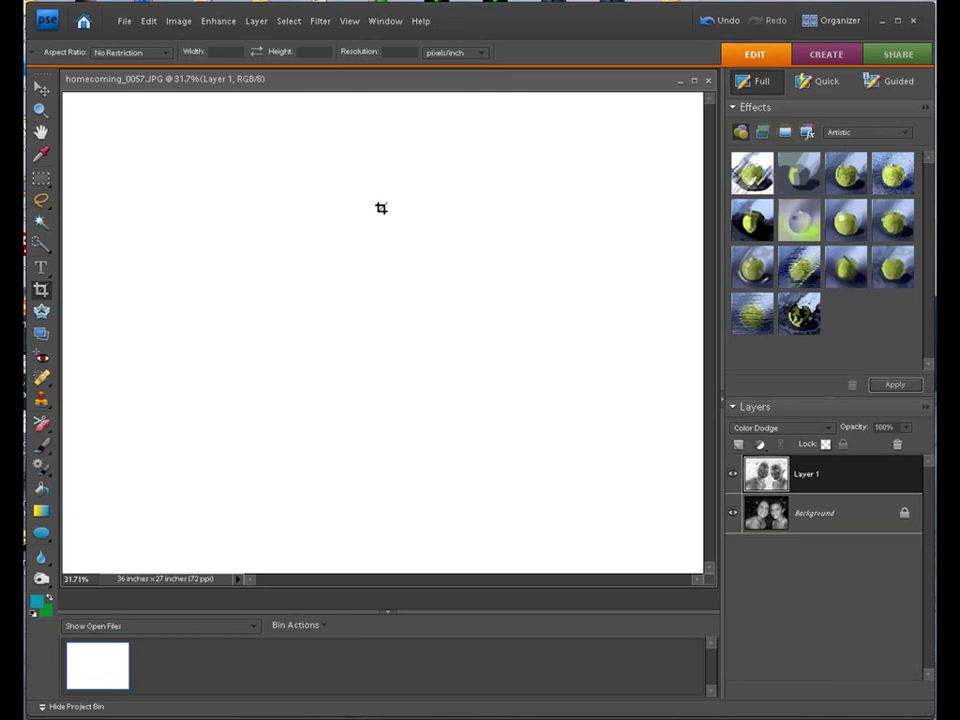
click(320, 26)
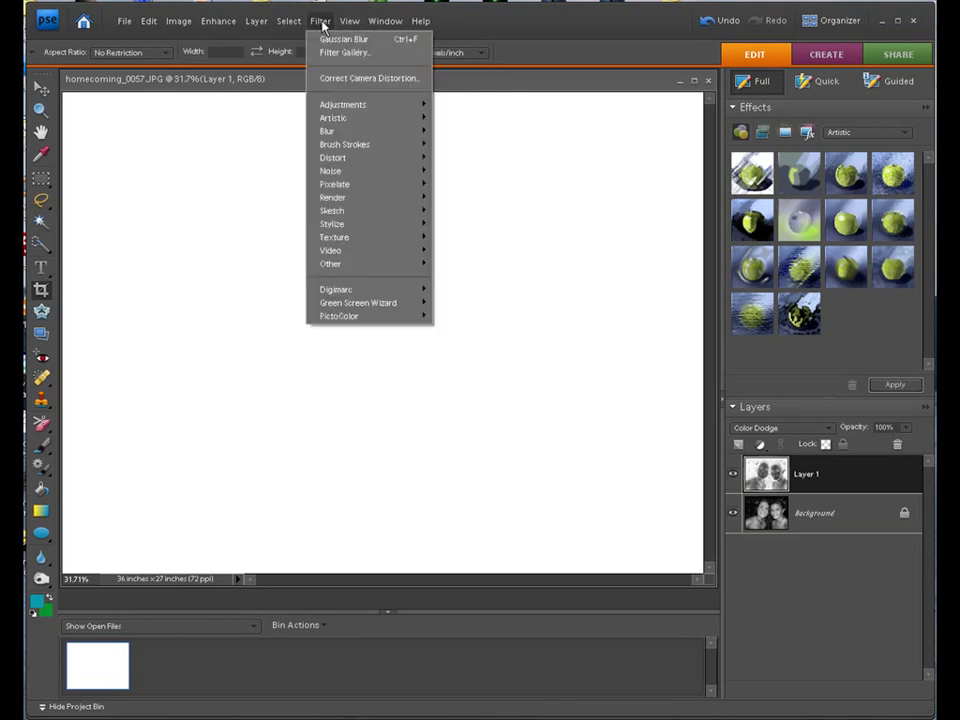
mouse_move(325, 133)
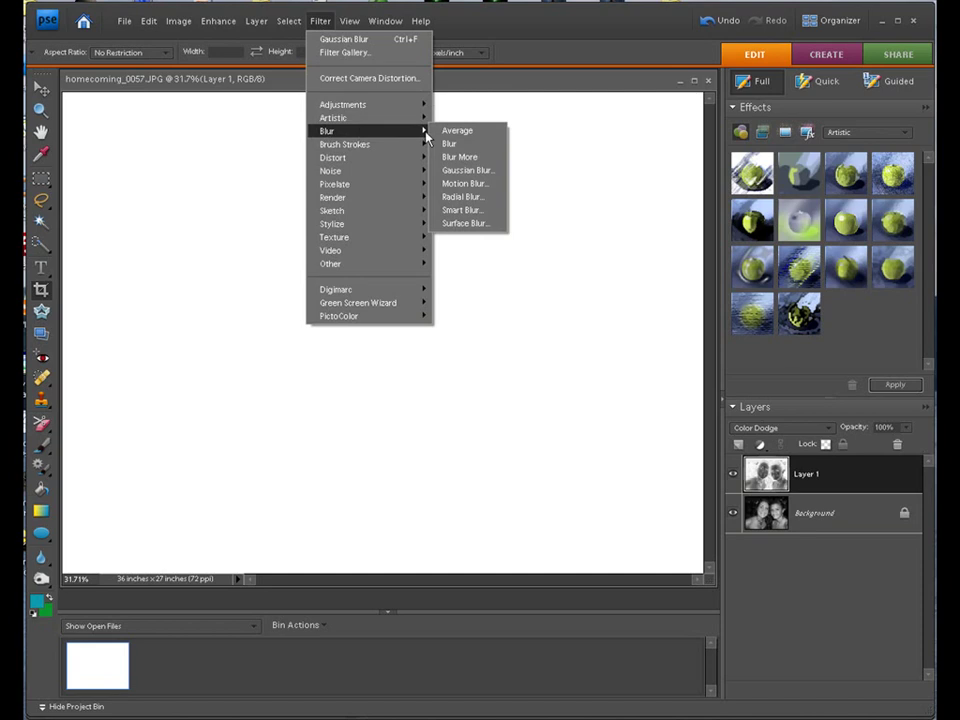
Step: Apply a Gaussian Blur with a 5.0-pixel radius to Layer 1
click(469, 176)
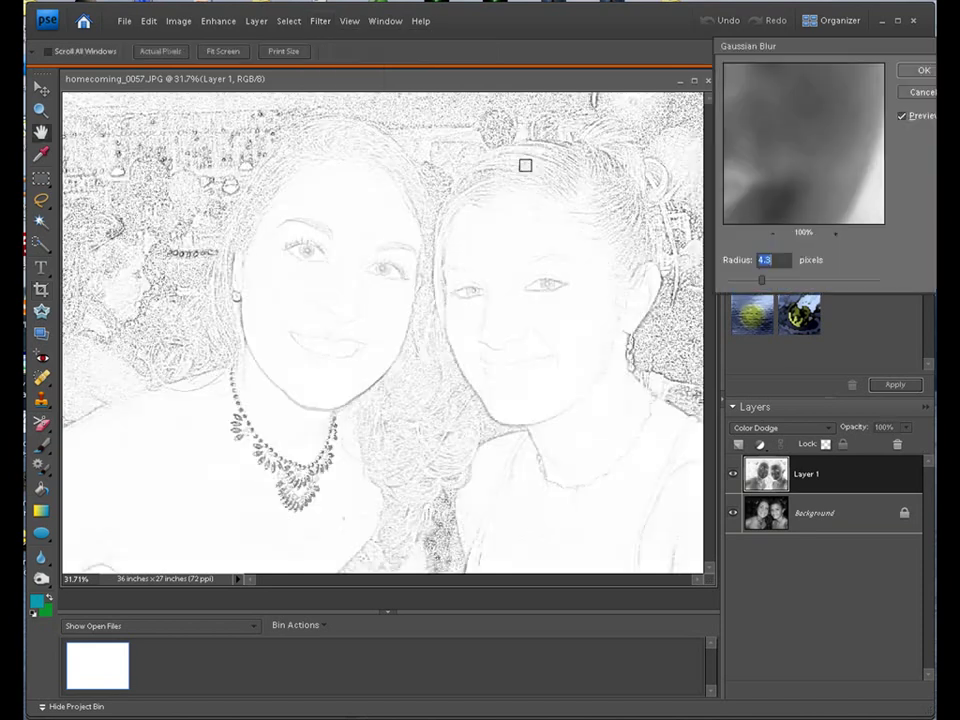
drag(829, 50, 781, 80)
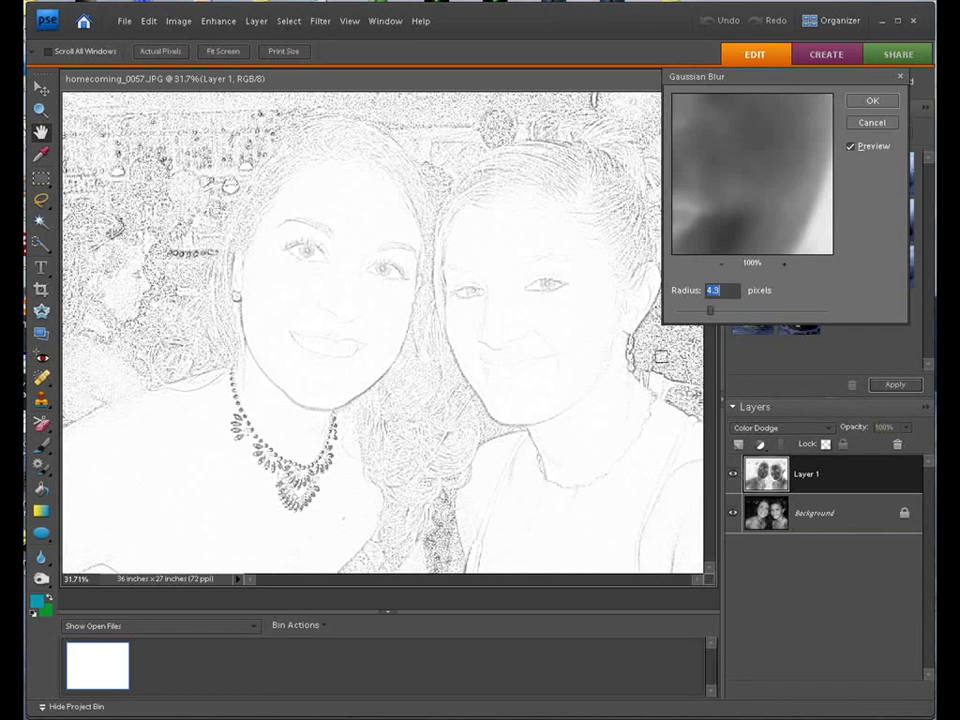
click(711, 313)
drag(711, 316, 733, 313)
drag(714, 316, 797, 316)
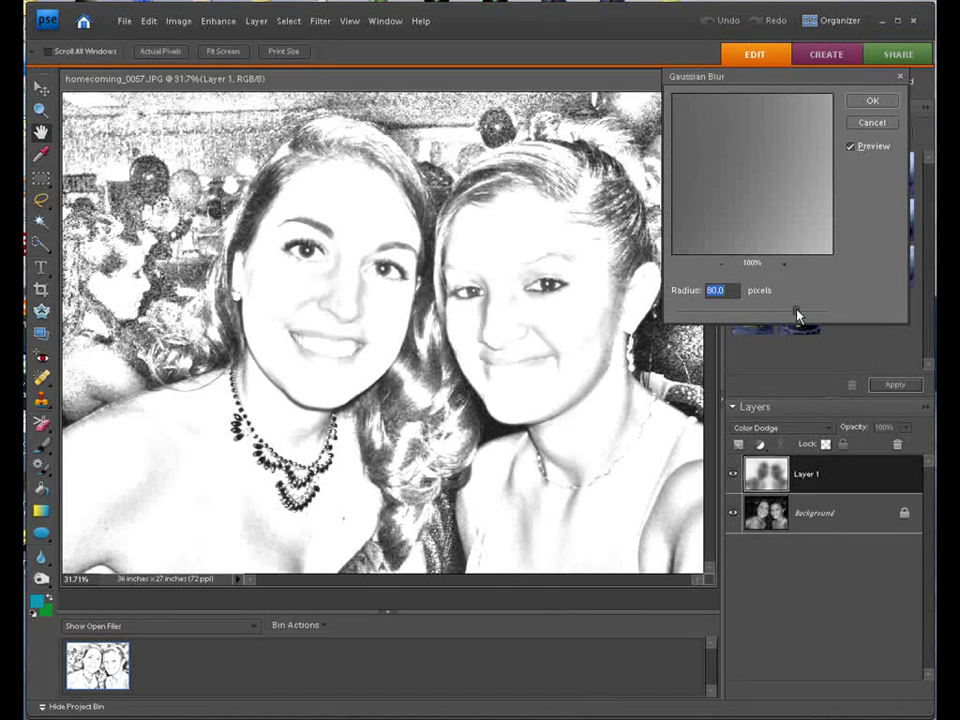
drag(797, 312, 692, 313)
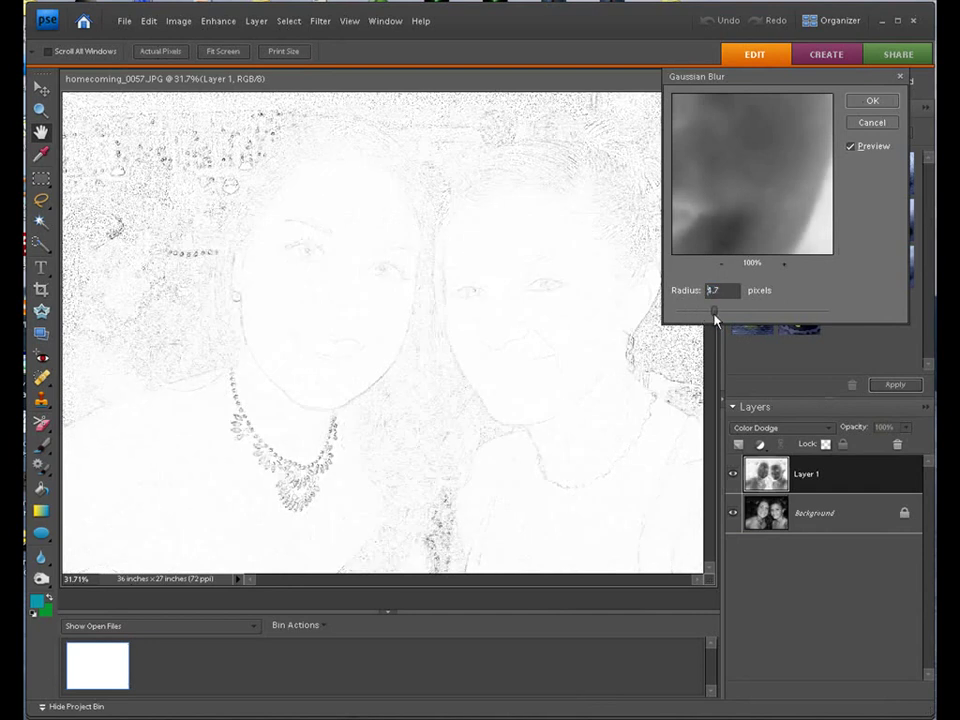
drag(714, 314, 715, 314)
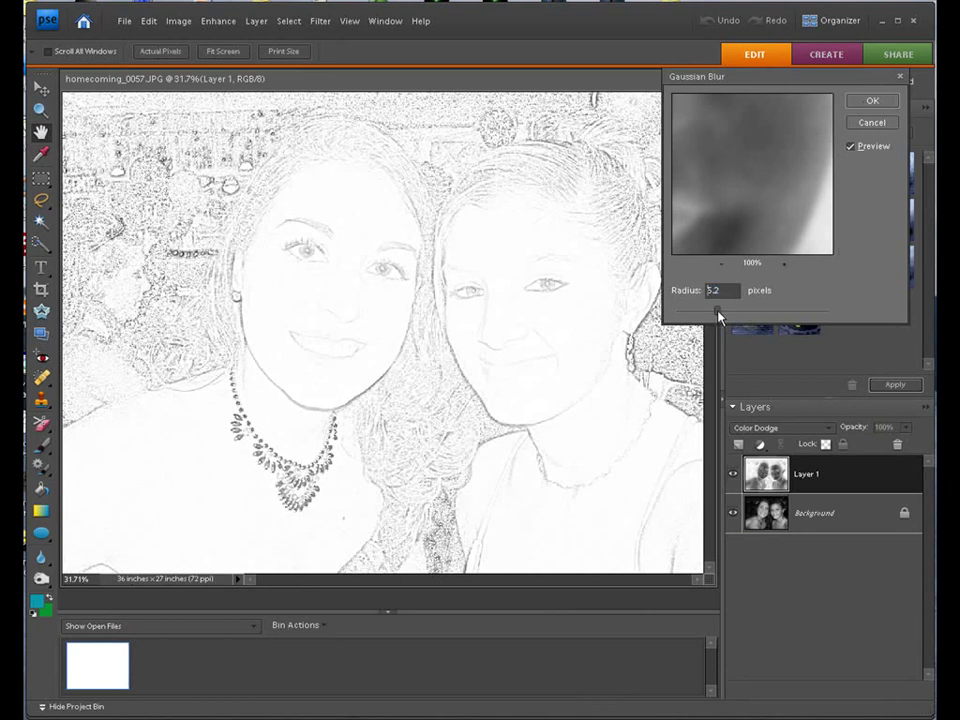
drag(718, 312, 717, 312)
click(868, 101)
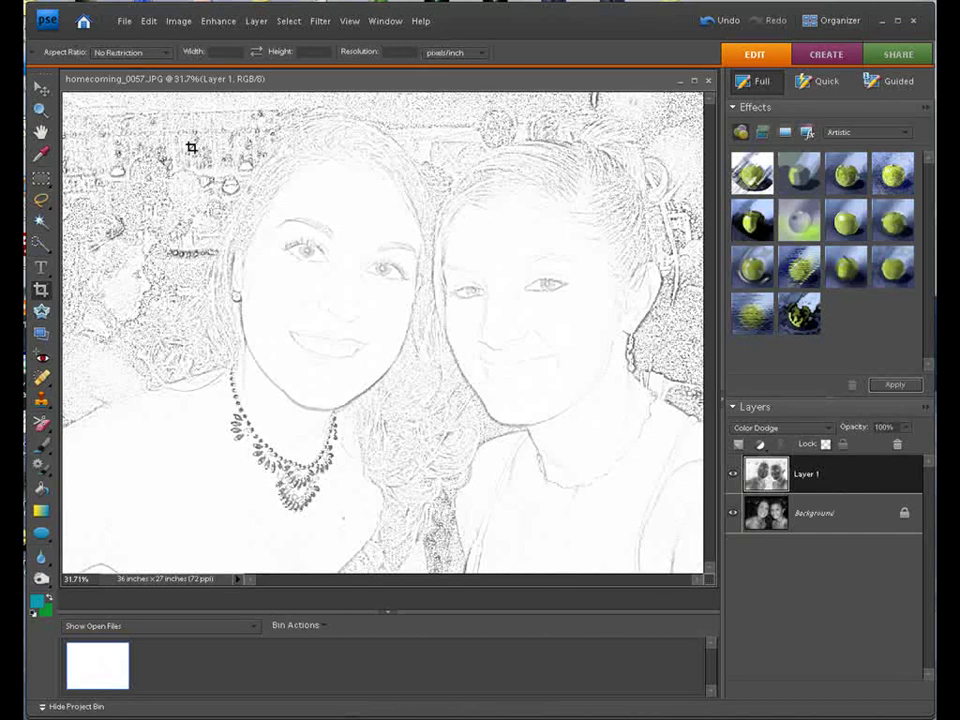
Step: Start Save As for the sketch as homecoming_0057_edited-1.psd and select the psd extension
click(125, 22)
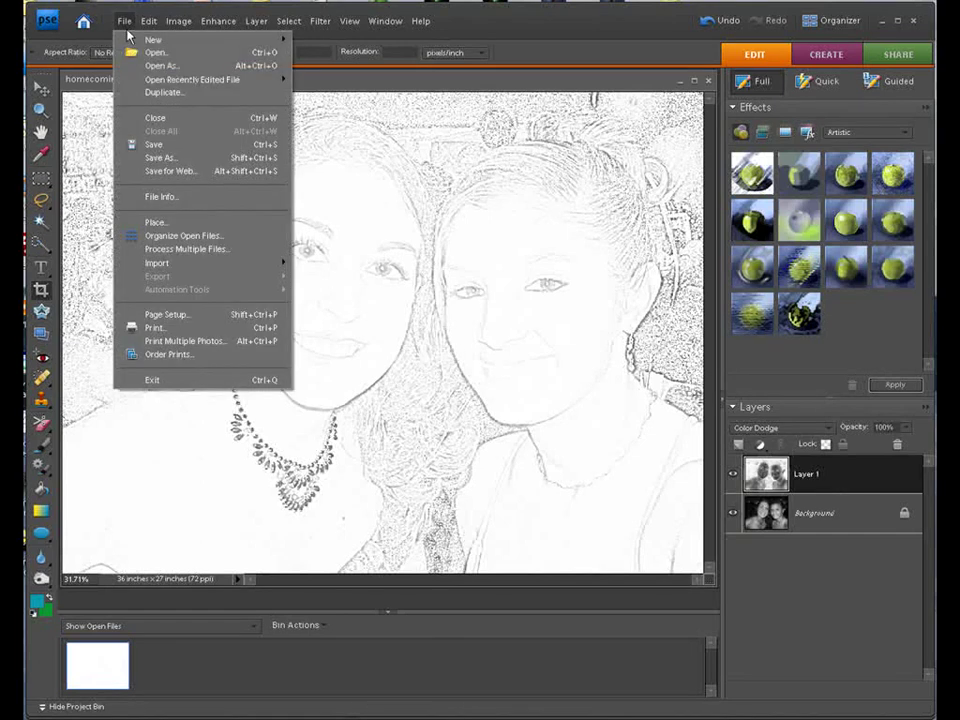
click(140, 157)
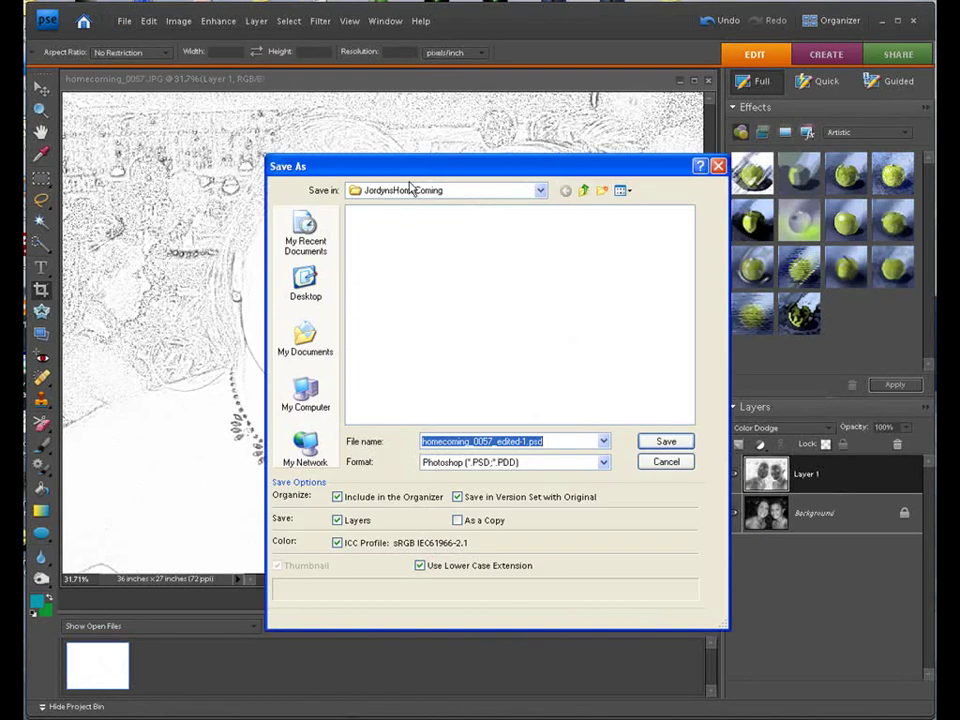
drag(424, 169, 345, 103)
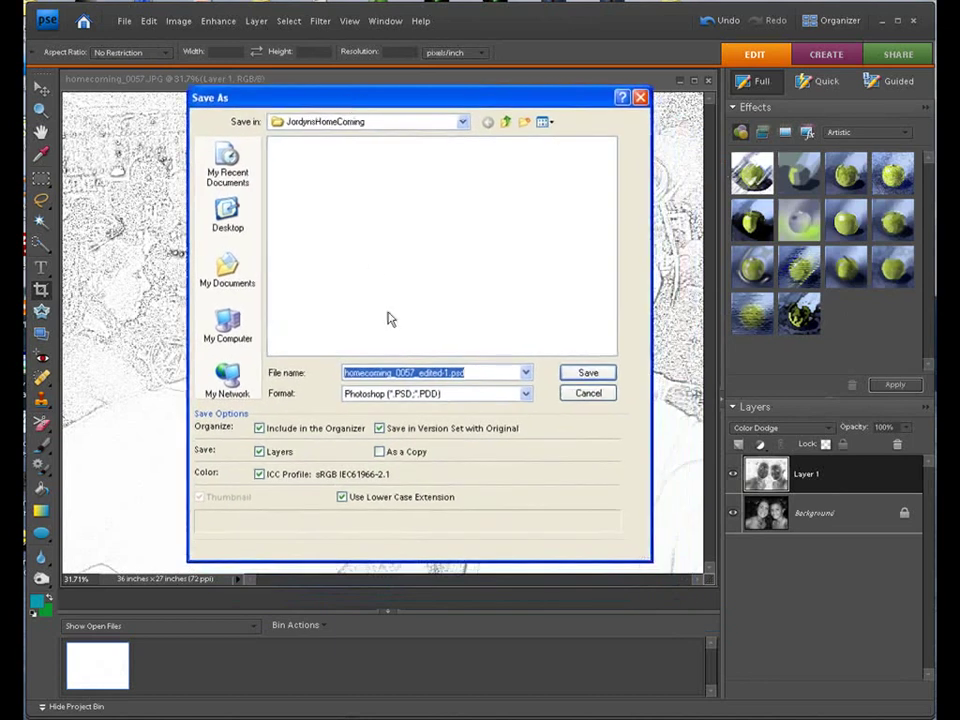
click(467, 373)
key(shift+Left)
key(shift+Left)
key(shift+Left)
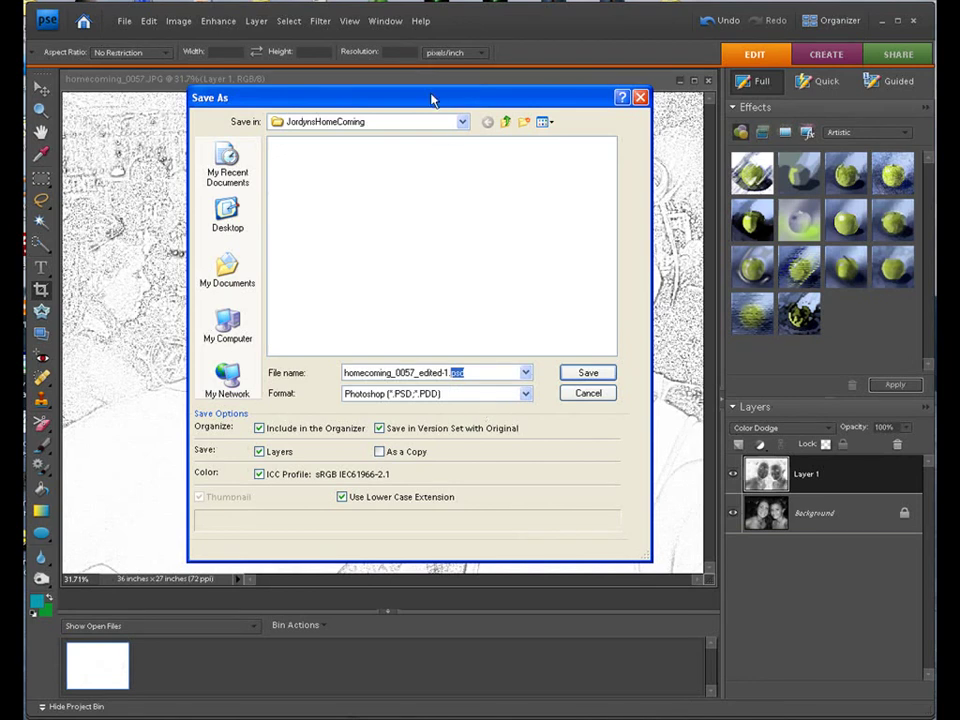
drag(435, 96, 467, 82)
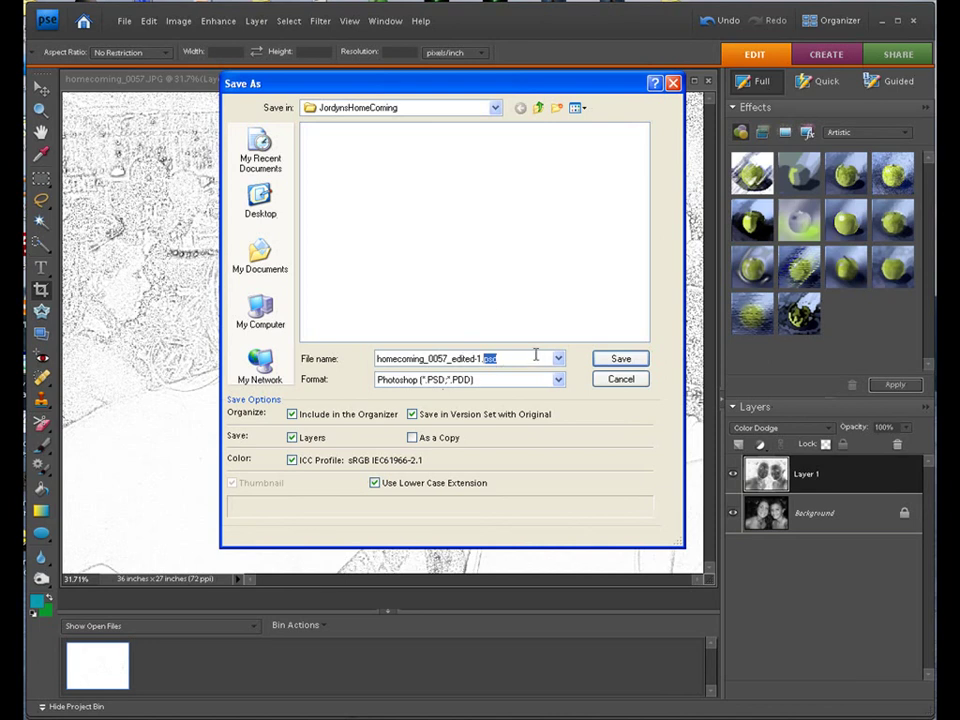
Step: Save the sketch as a JPEG copy at Quality 12 Maximum
click(560, 381)
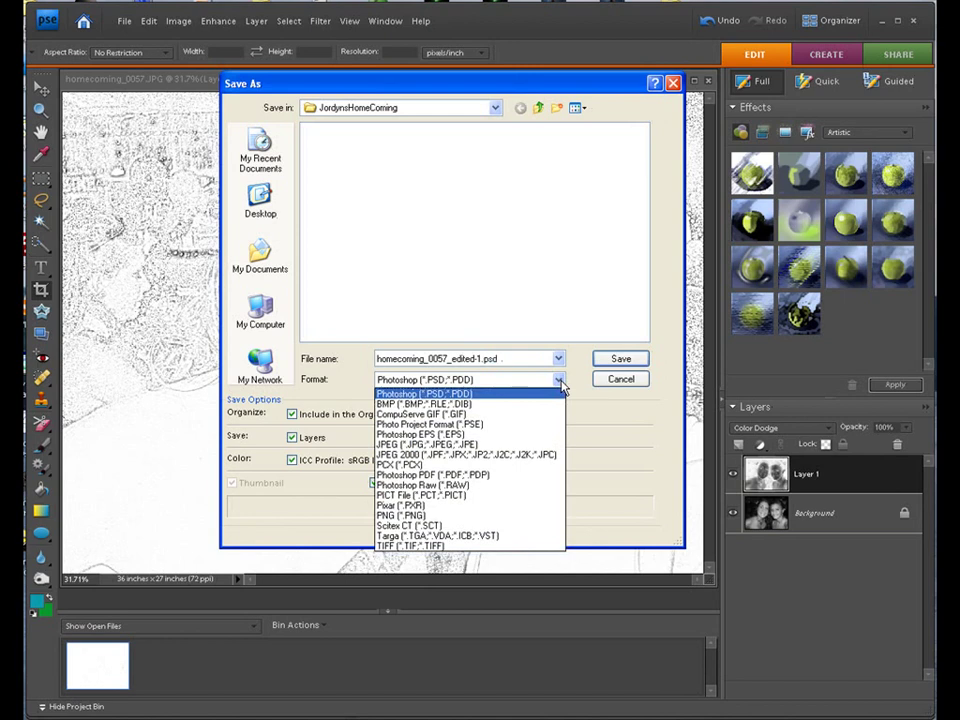
click(418, 444)
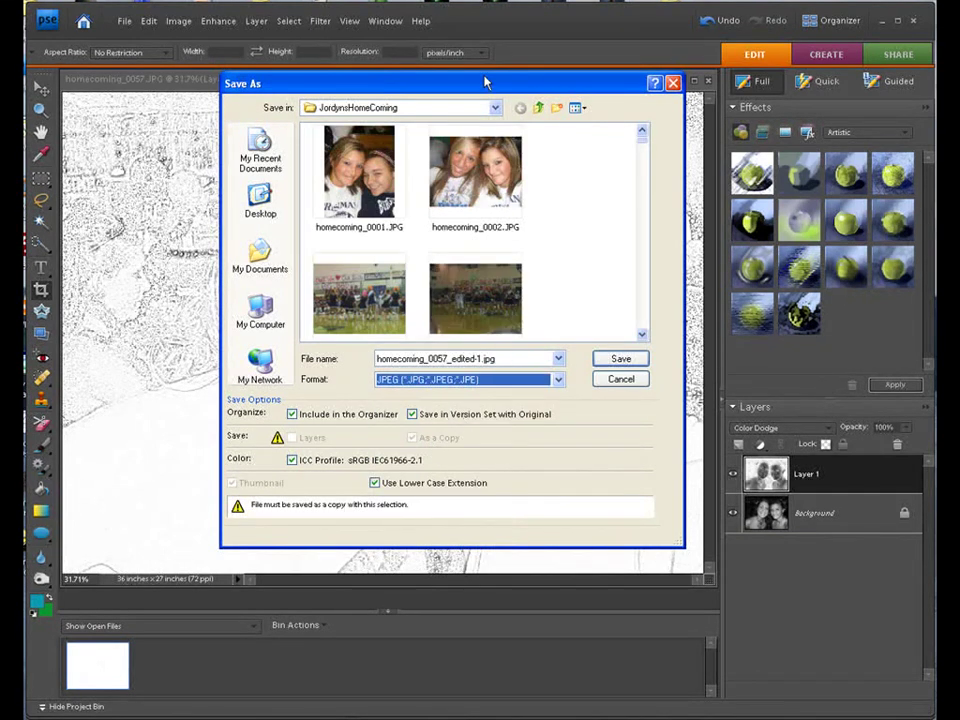
drag(484, 82, 529, 166)
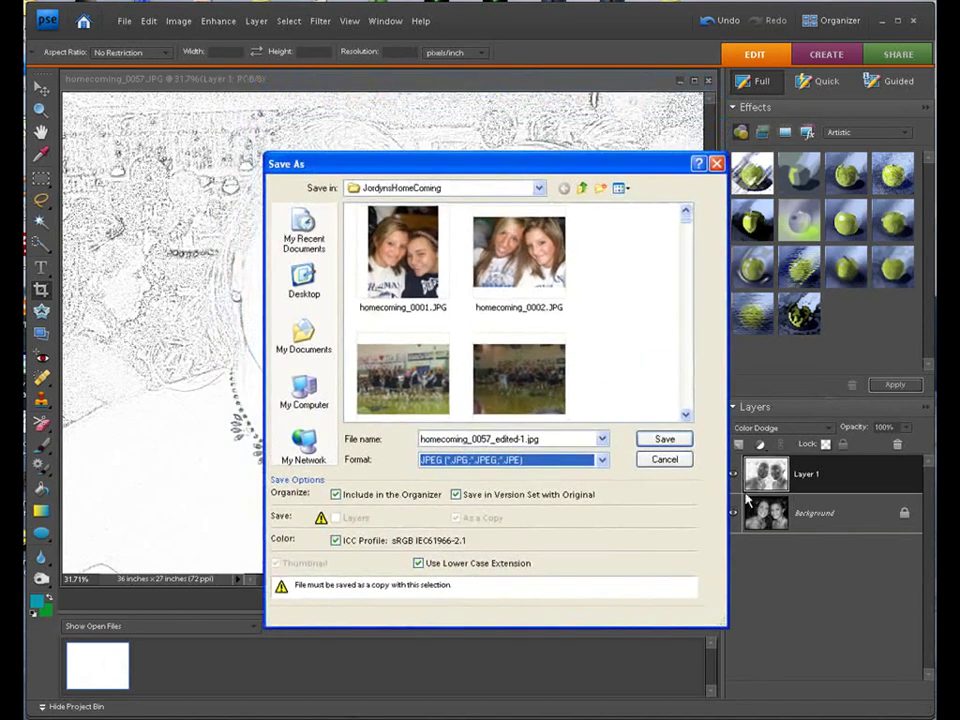
click(662, 439)
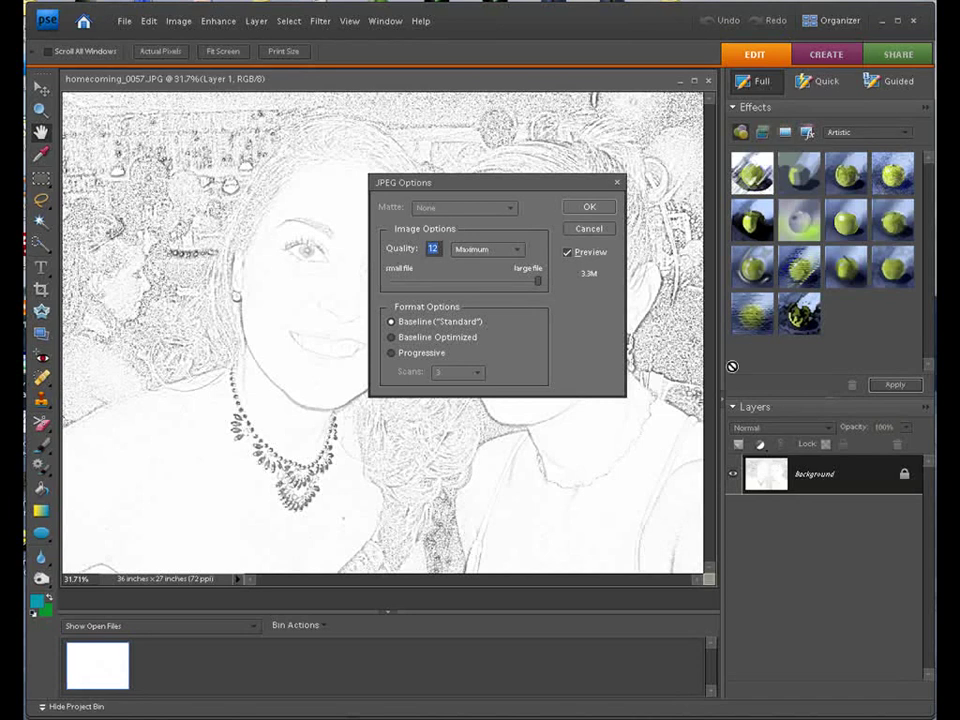
click(590, 206)
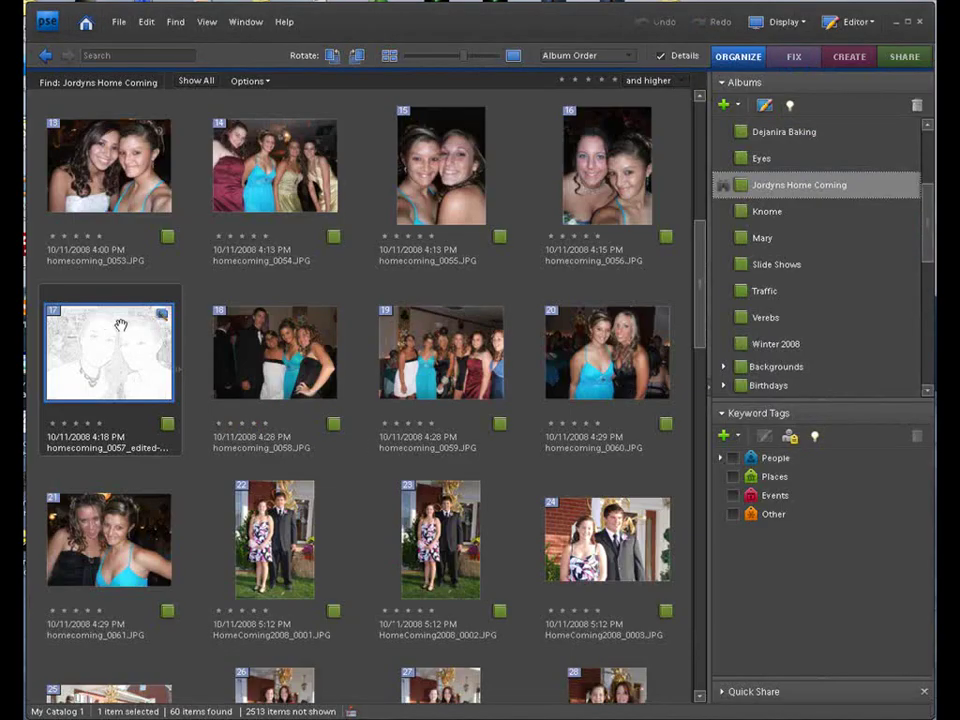
Step: Expand the sketch's version set to show the original homecoming_0057.JPG beside it
click(180, 372)
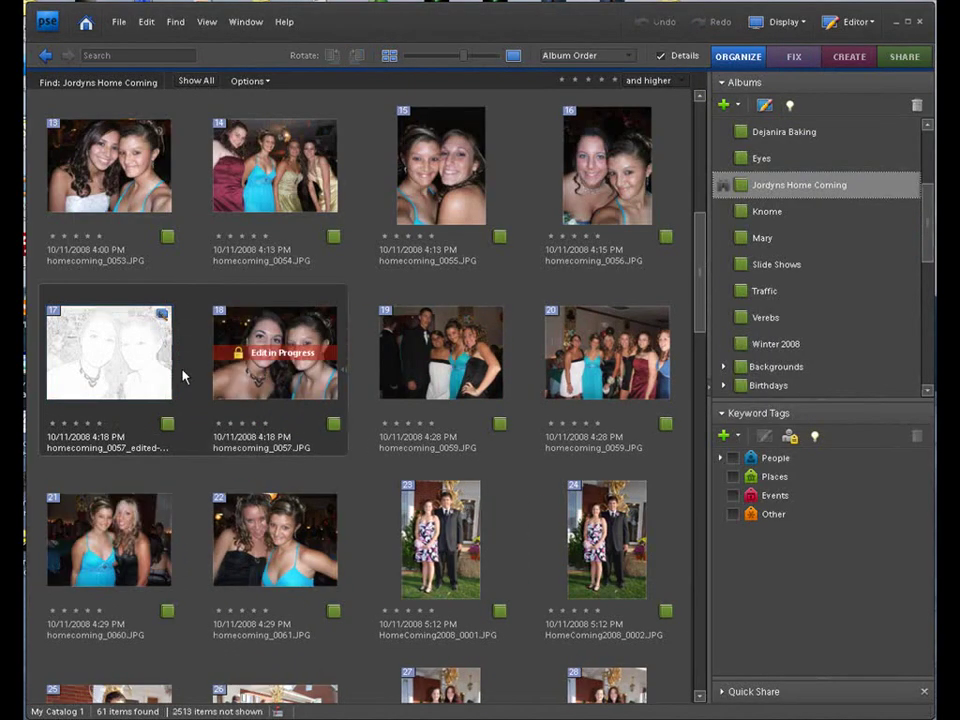
click(343, 373)
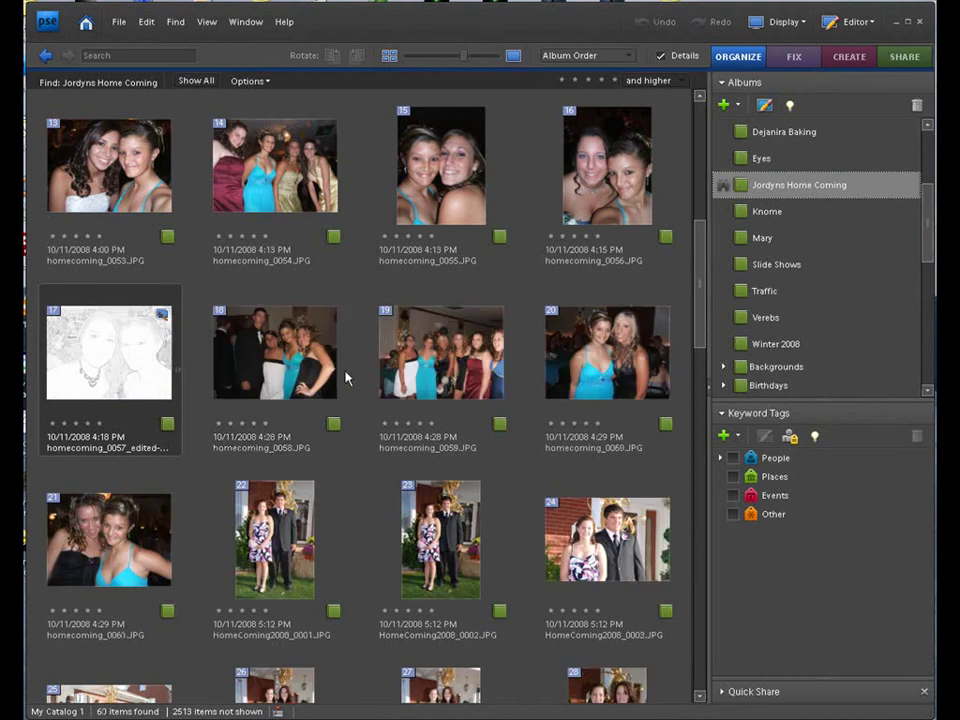
click(180, 370)
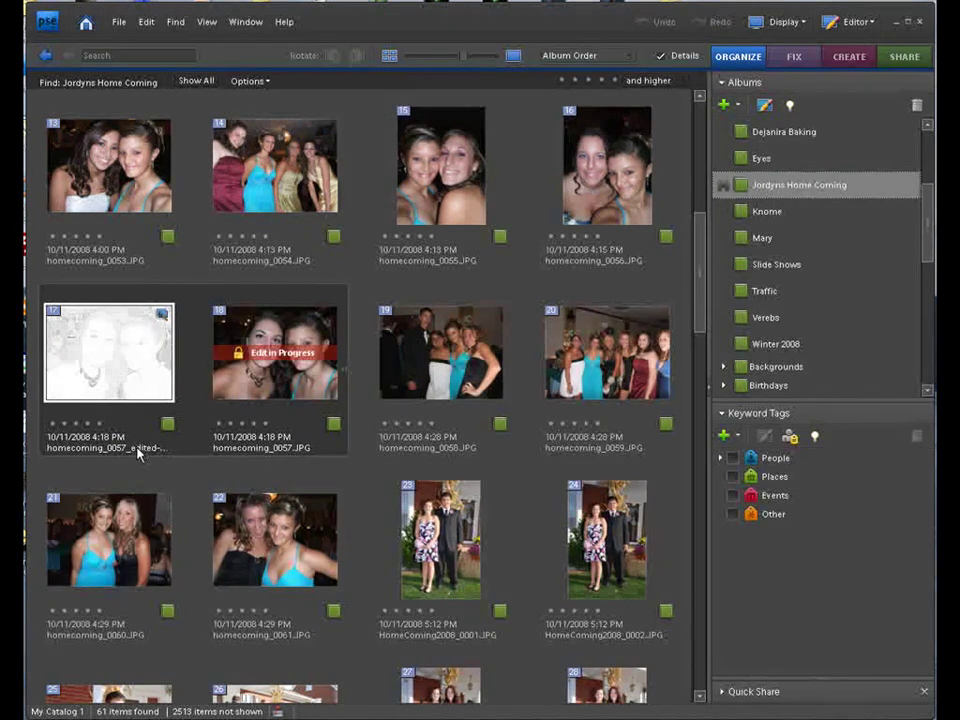